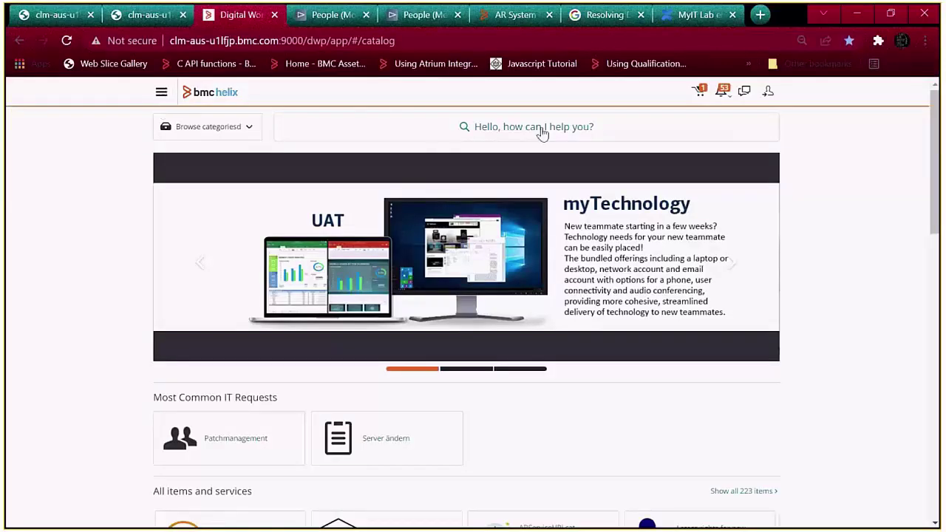
- Search the service catalog for 'Approval Email' and open the Approval Email Issue item
click(161, 92)
click(48, 126)
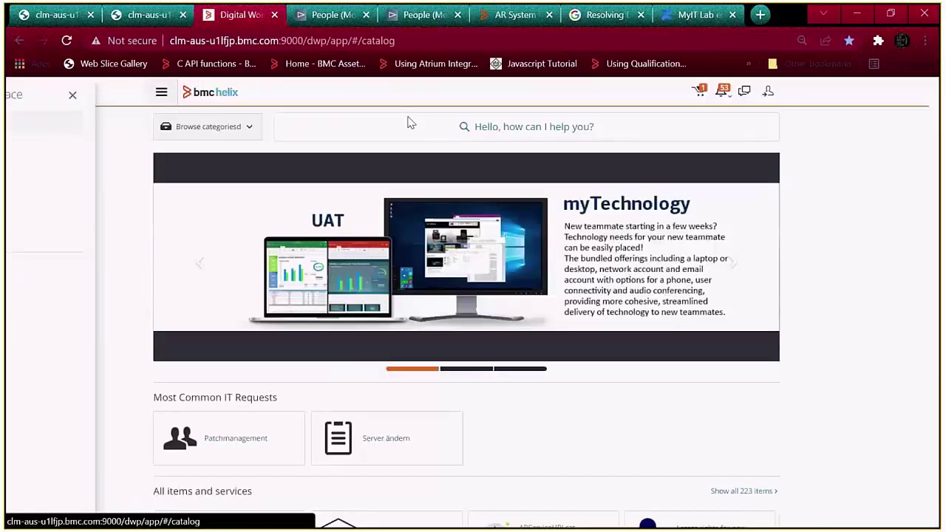
click(411, 123)
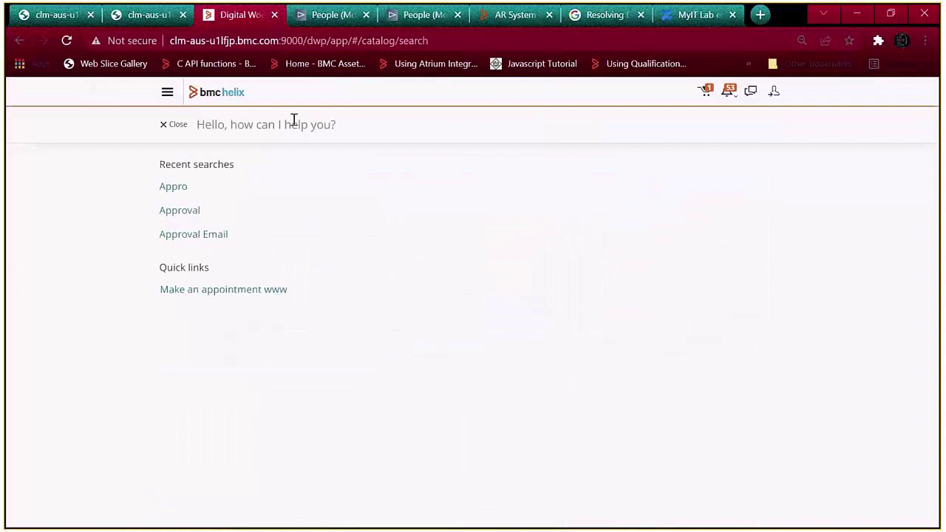
text(Appro)
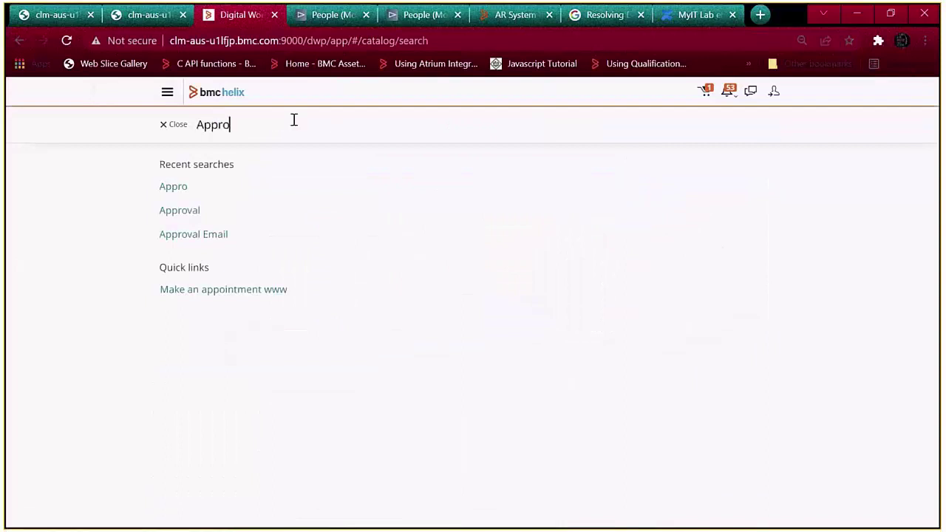
text(val Email)
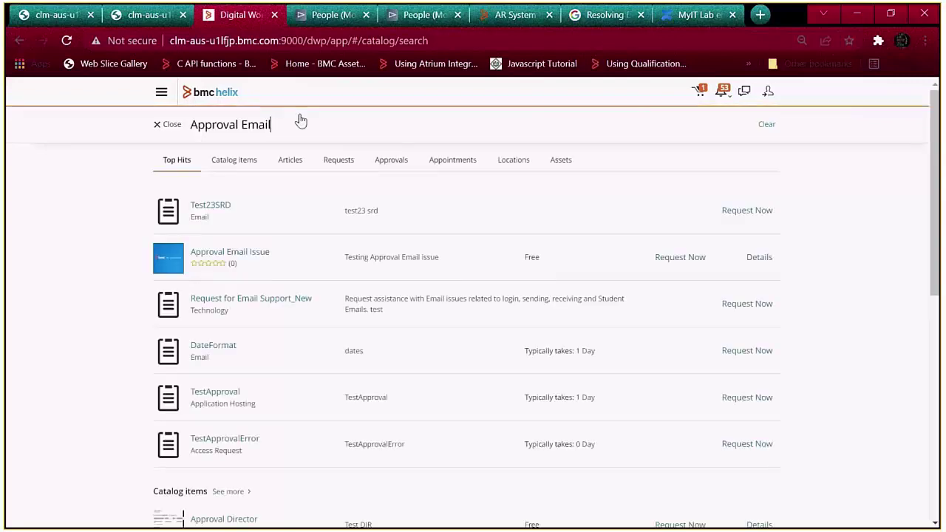
click(229, 257)
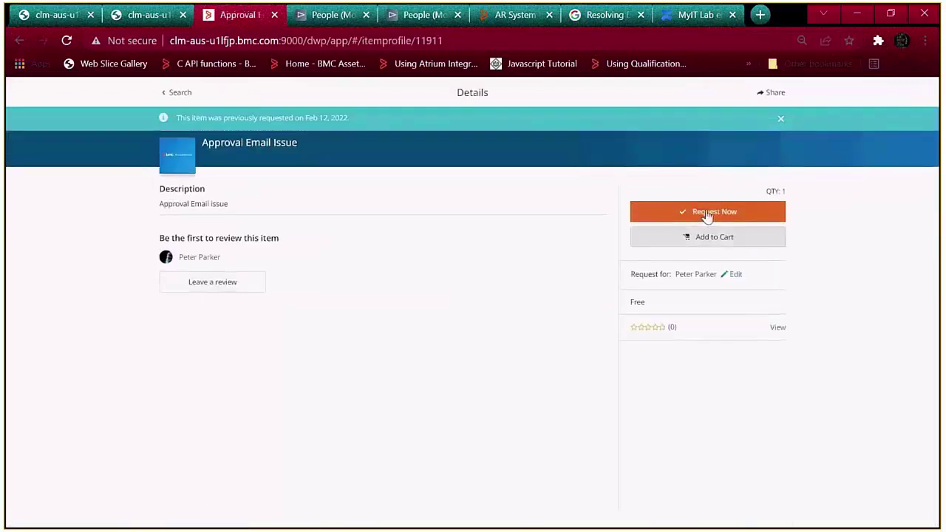
- Submit a request for Approval Email Issue and open the newest active request's details
click(707, 212)
click(687, 172)
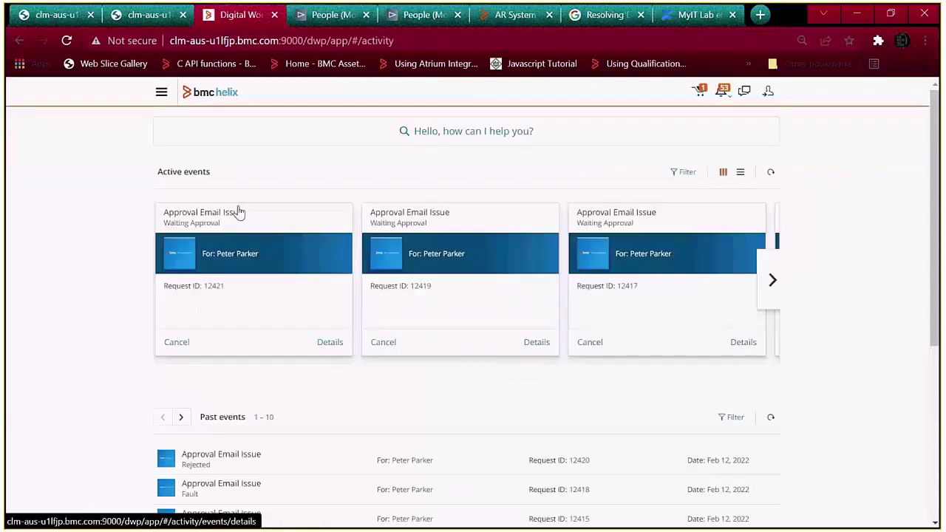
click(232, 220)
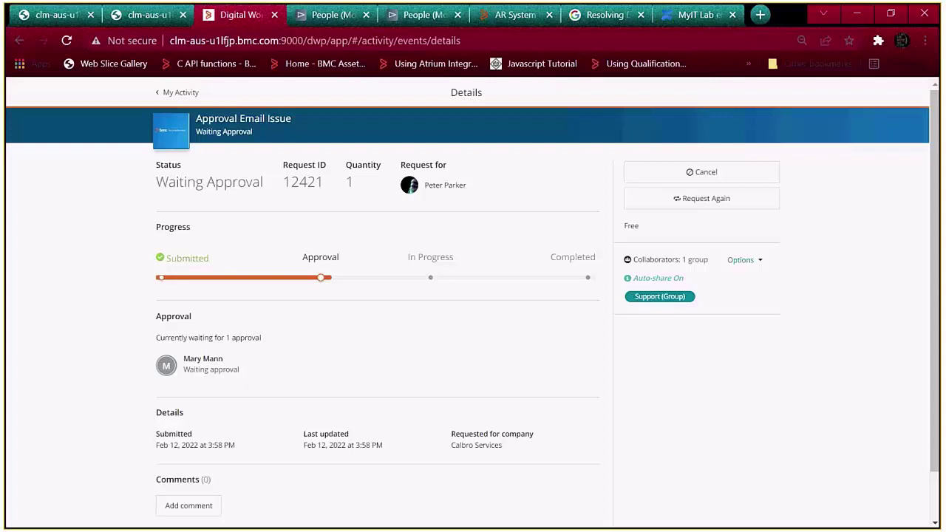
key(super)
- In Outlook, read the Rejected status email and the approval-needed email for Approval Email Issue
click(292, 519)
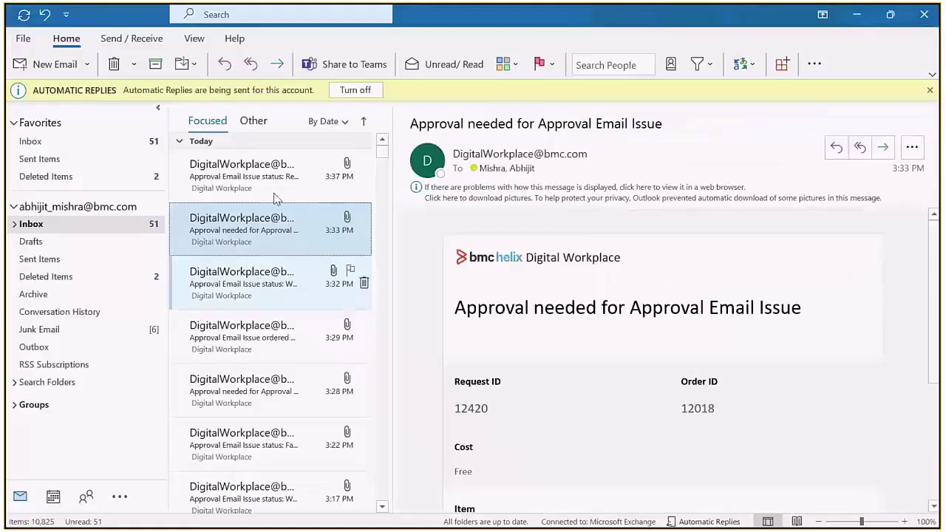
click(278, 190)
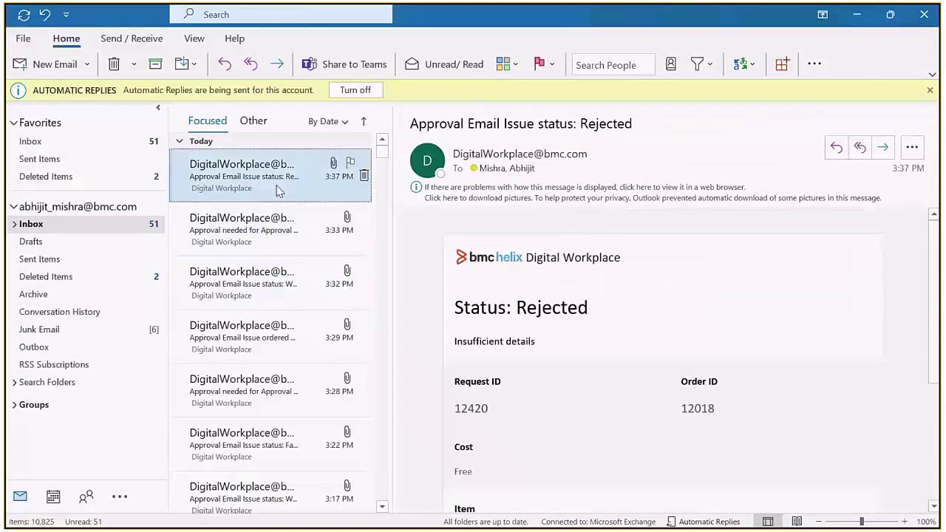
click(247, 211)
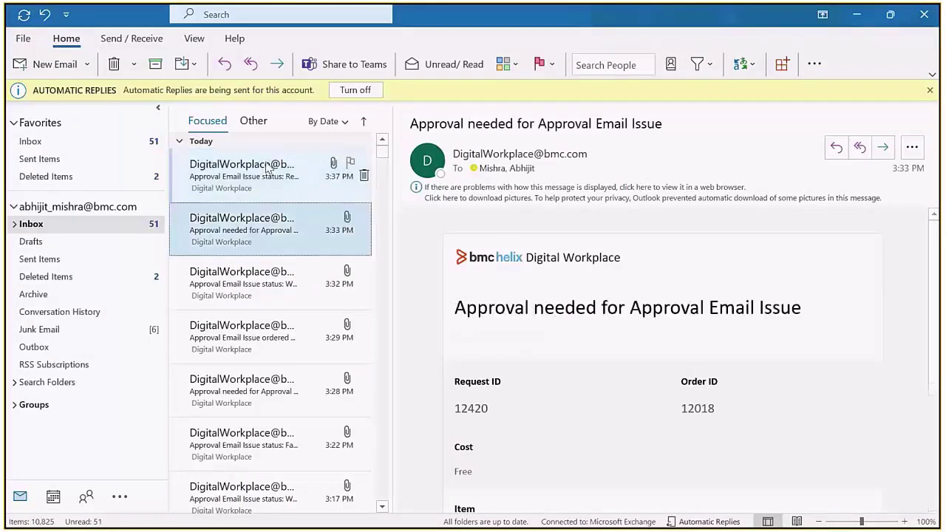
click(245, 201)
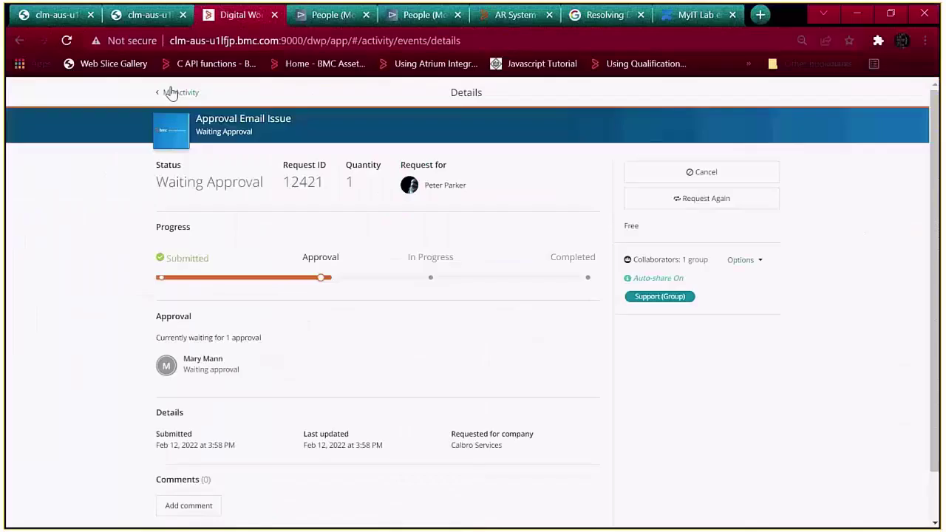
- On the user profile, replace the work email with the account holder's own address and save
click(160, 93)
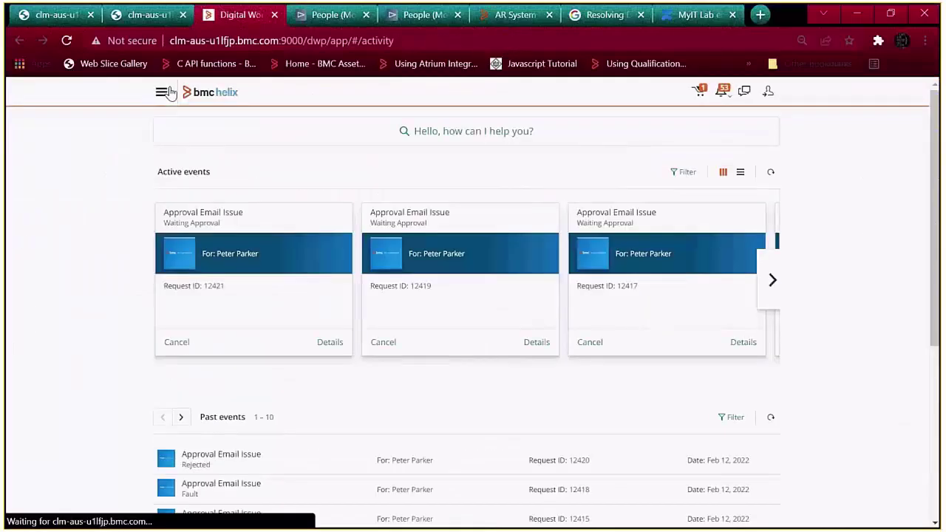
click(161, 93)
click(61, 317)
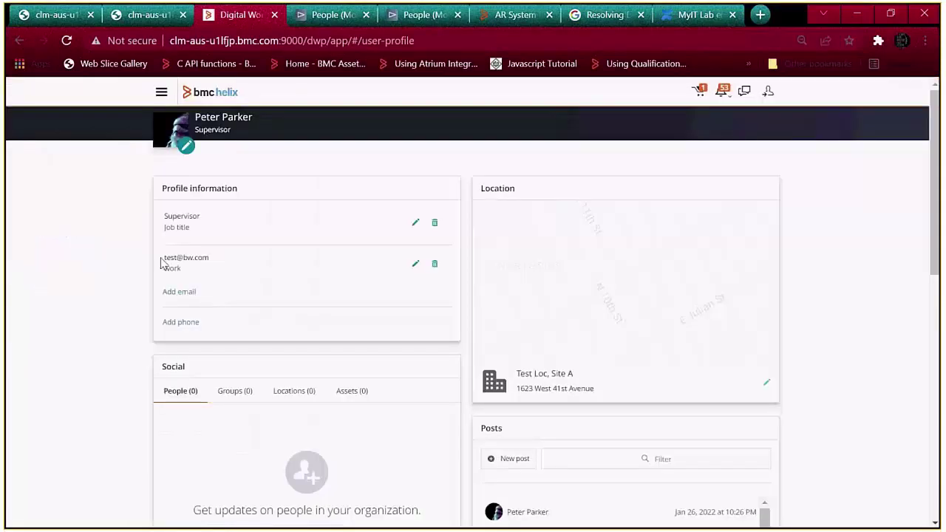
drag(163, 257, 209, 257)
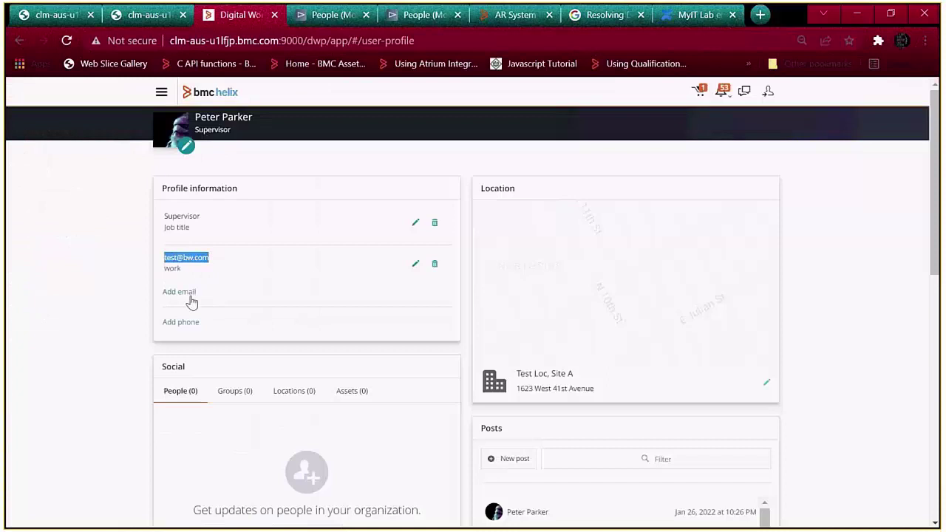
click(417, 268)
click(405, 264)
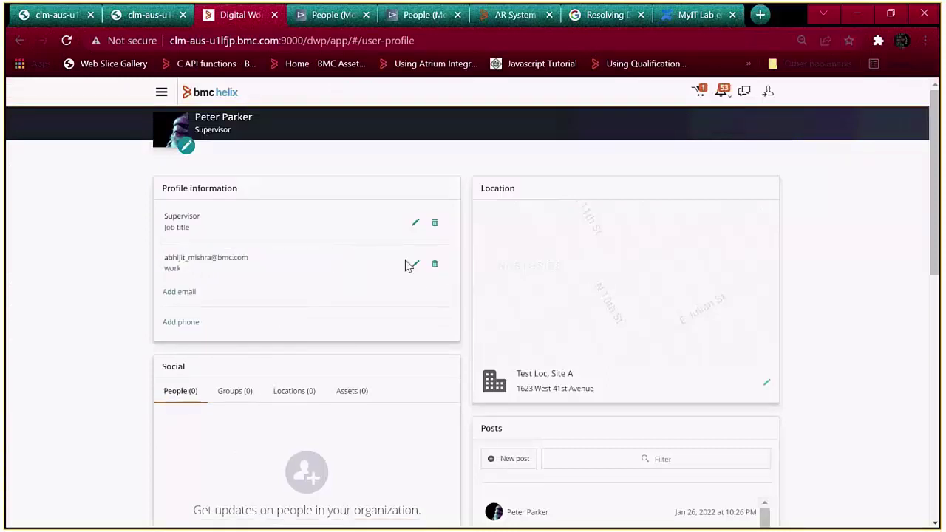
scroll(43, 338, down, 5)
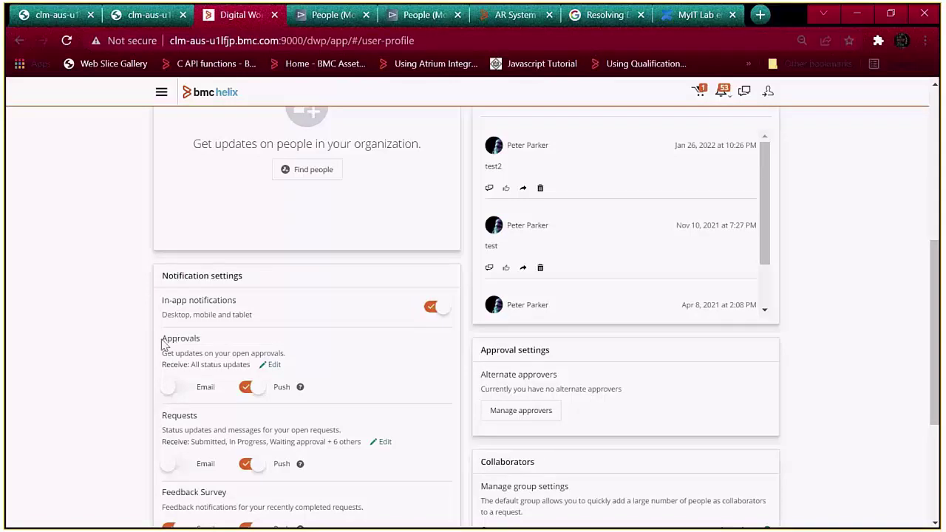
- Switch on email notifications for Approvals and review which approval types they cover
drag(163, 342, 204, 353)
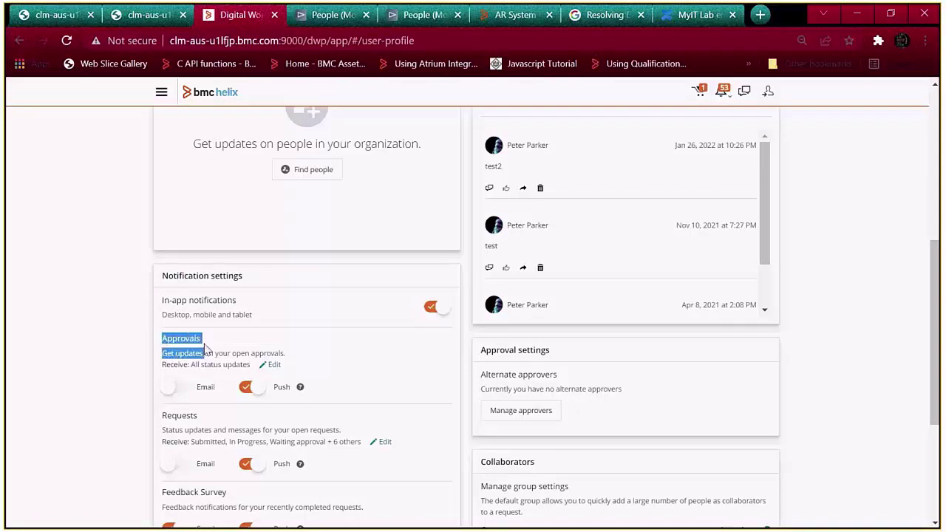
click(177, 390)
scroll(362, 355, down, 2)
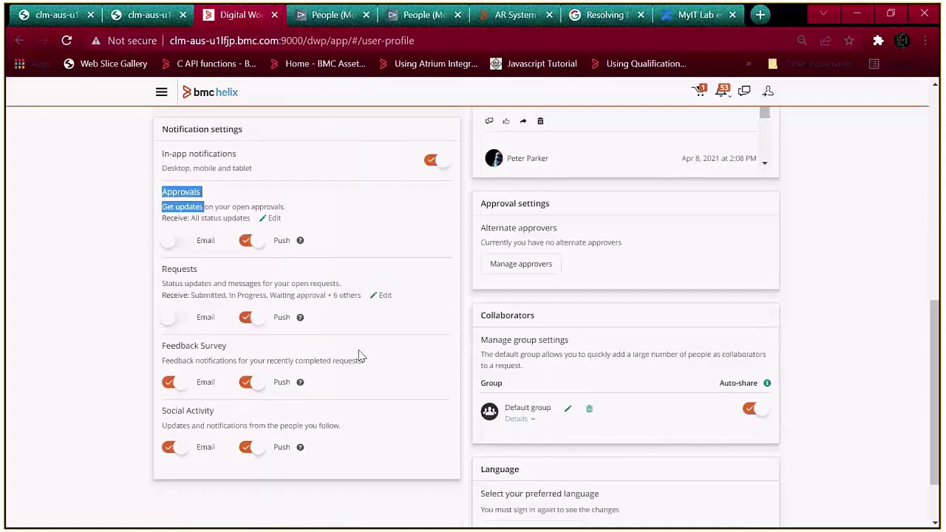
click(183, 244)
click(183, 244)
click(272, 219)
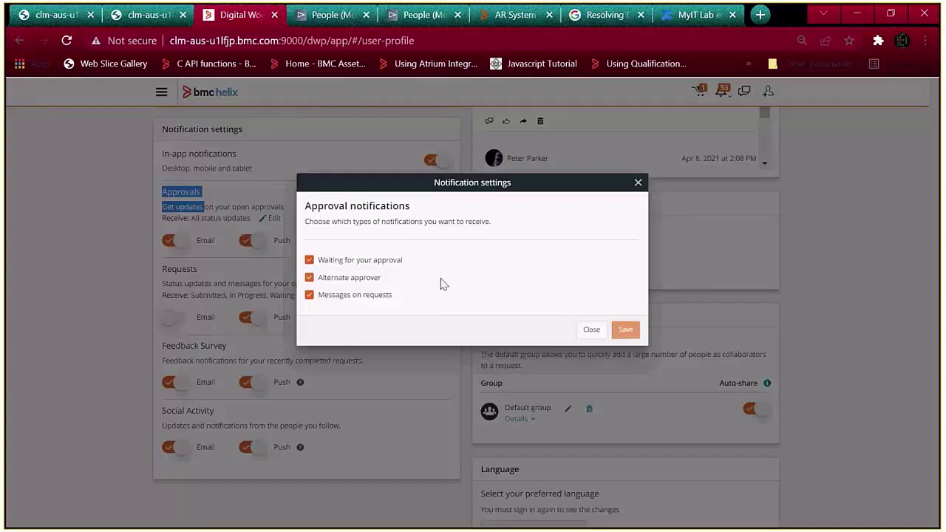
click(591, 329)
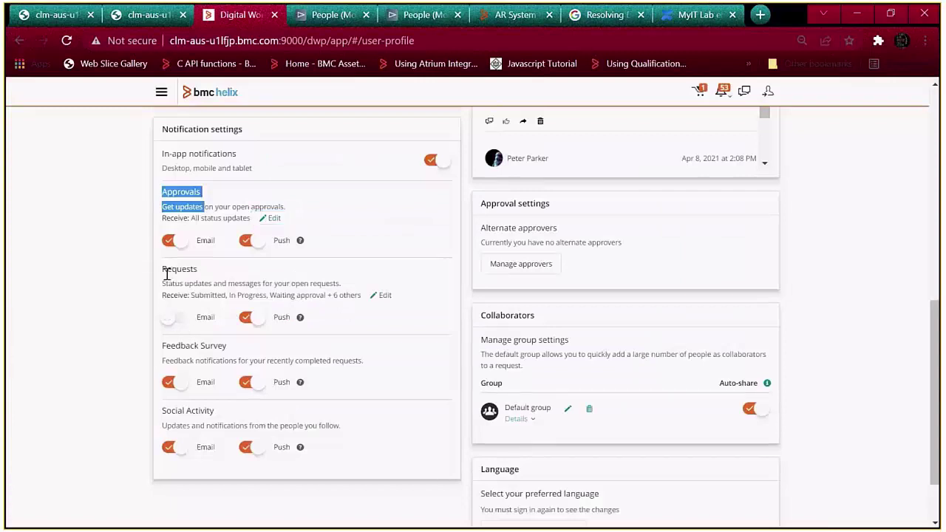
- Switch on email notifications for Requests and review the request status types covered
click(183, 320)
click(177, 320)
click(381, 295)
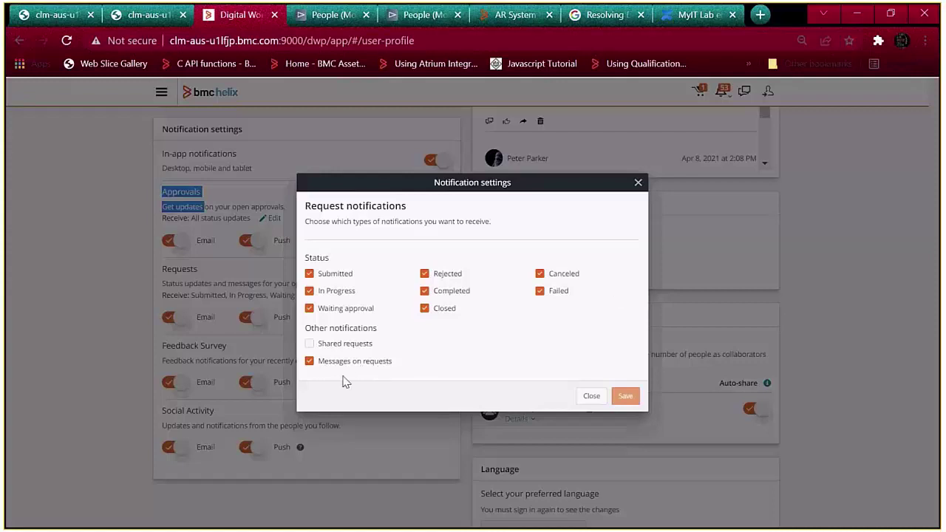
click(590, 396)
- Submit a new Approval Email Issue request from the catalog
scroll(169, 222, up, 4)
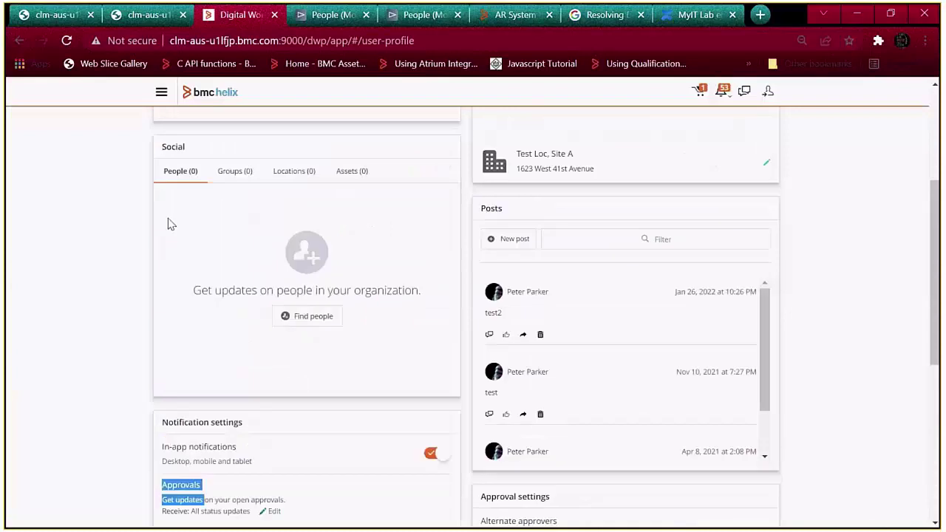
scroll(328, 258, up, 3)
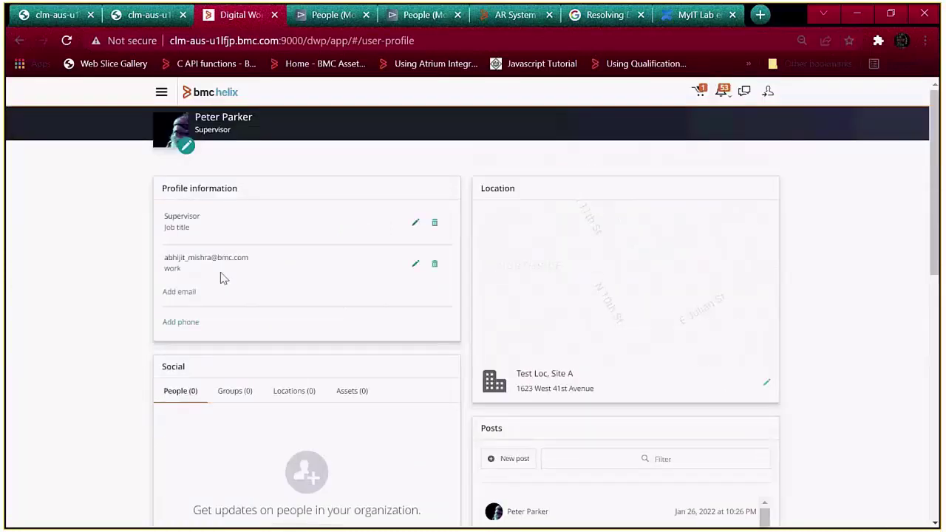
click(161, 91)
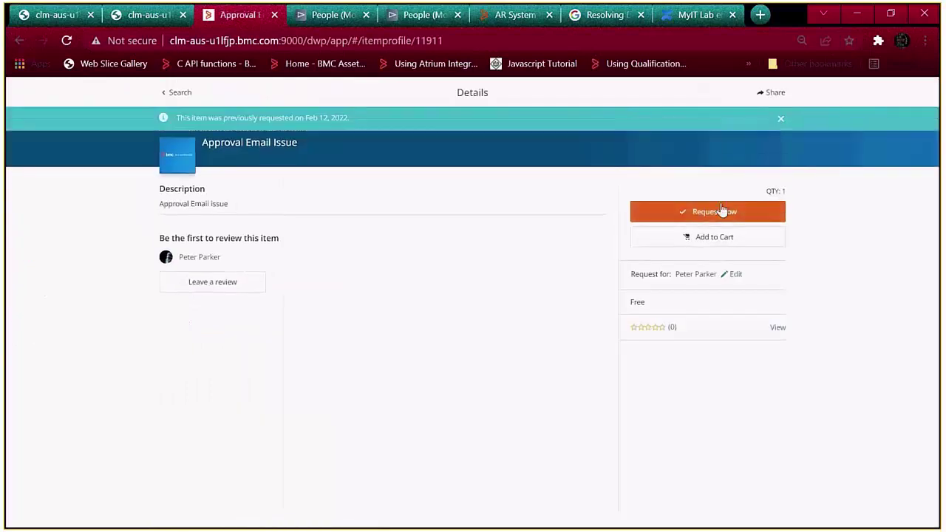
click(724, 211)
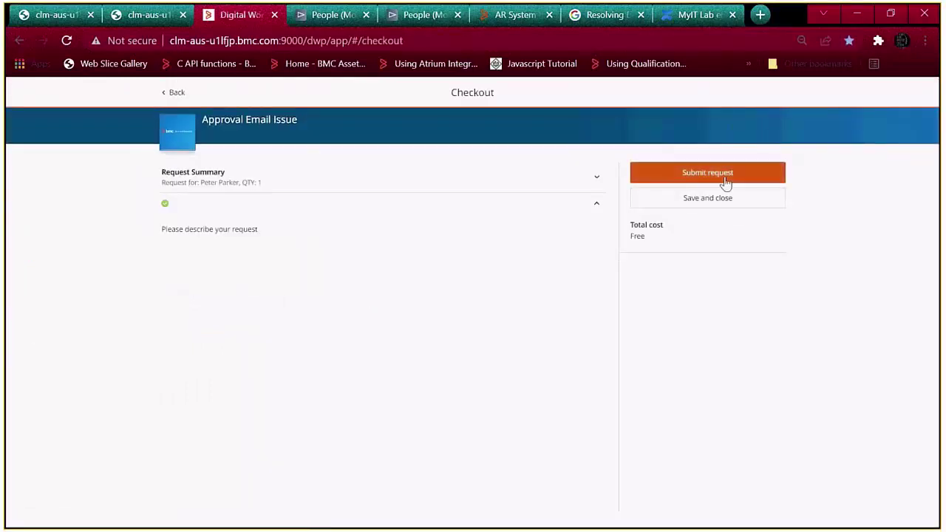
click(724, 176)
- Open the new request's details, noting ID 12422 and its pending approver
click(198, 216)
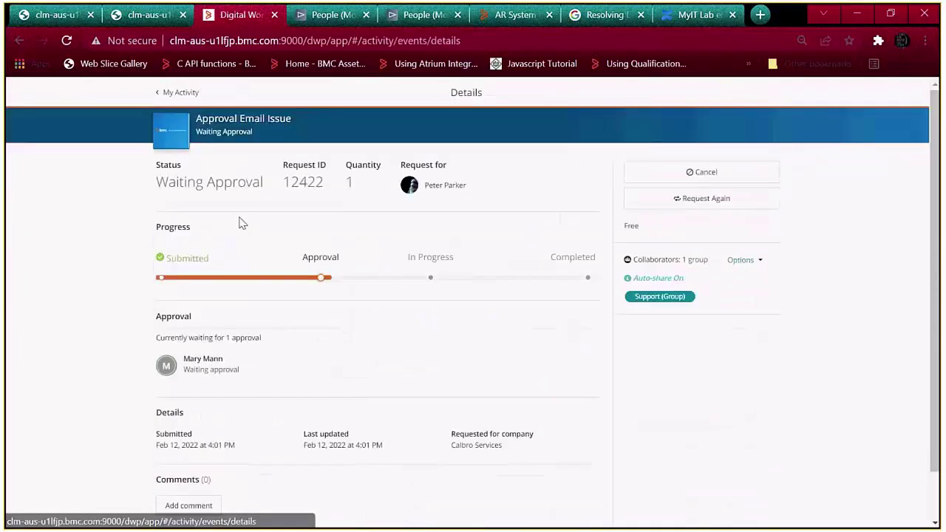
drag(286, 182, 323, 182)
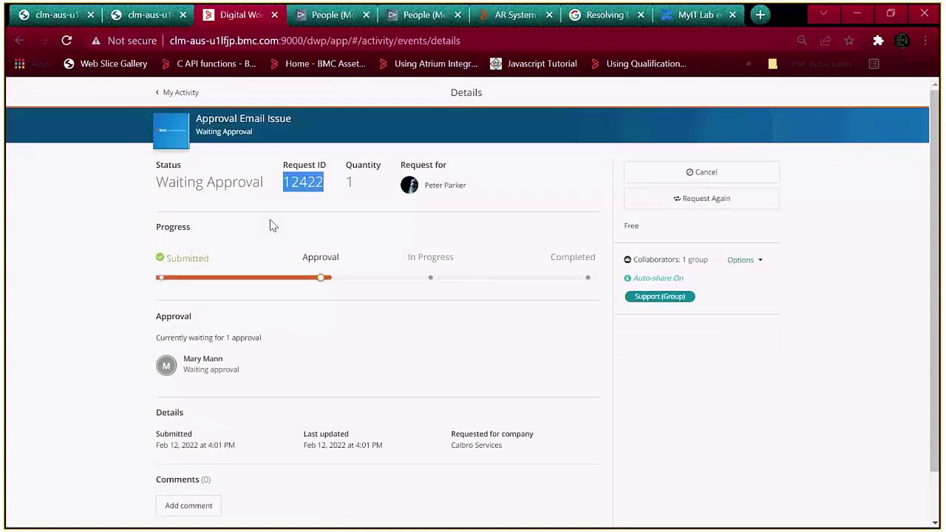
drag(181, 359, 241, 370)
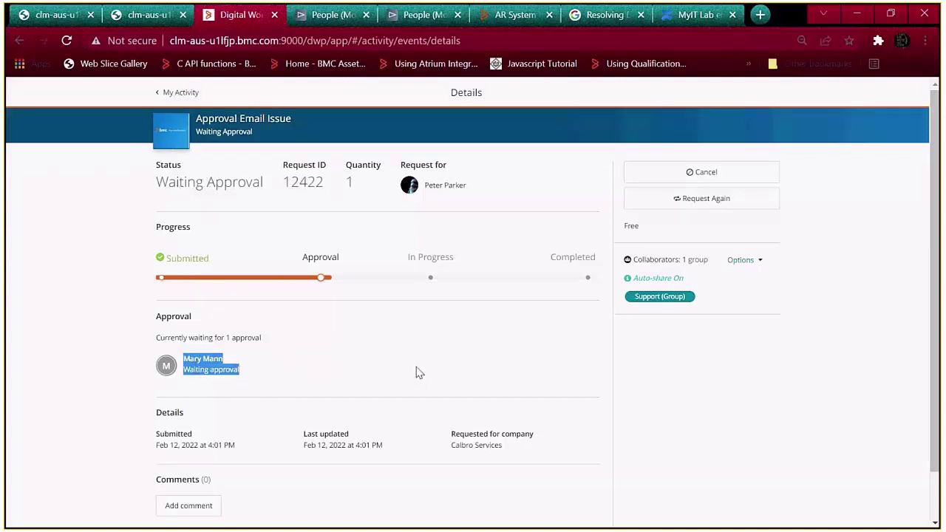
key(alt+Tab)
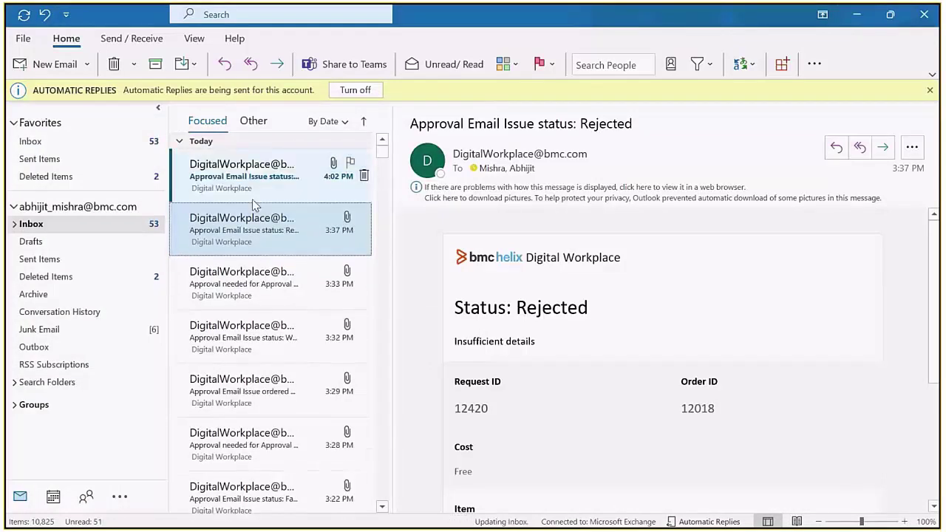
- Open the newest Waiting Approval status email and note its request ID 12421
click(240, 247)
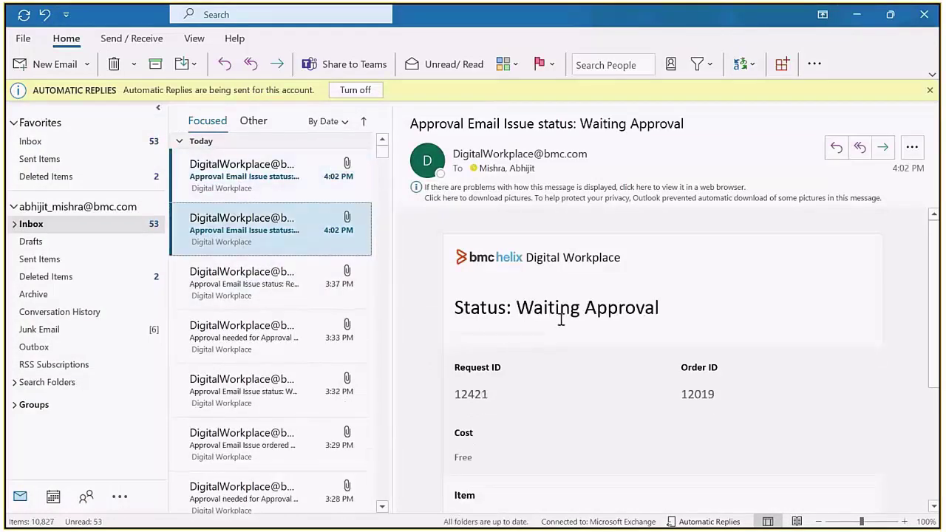
double_click(466, 392)
click(226, 187)
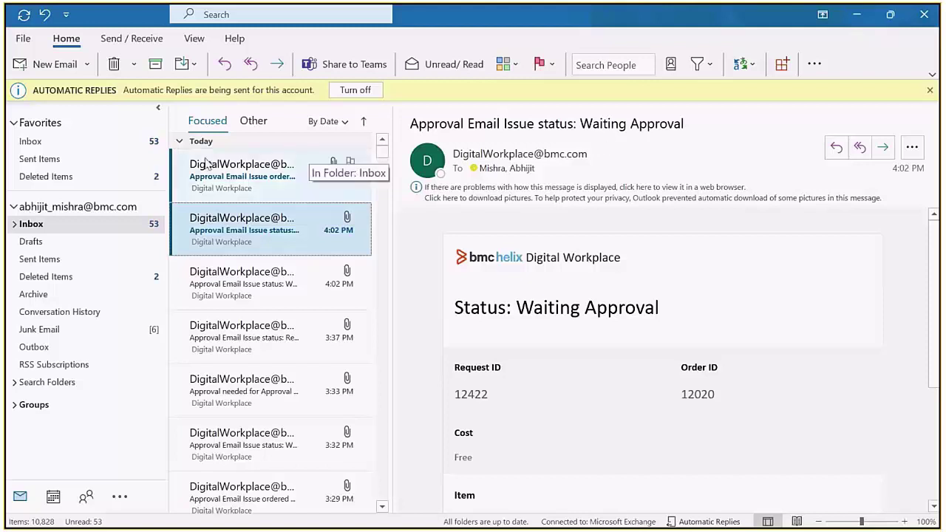
- Read the 'Approval Email Issue ordered on Feb 12, 2022' email and mark it read
click(201, 183)
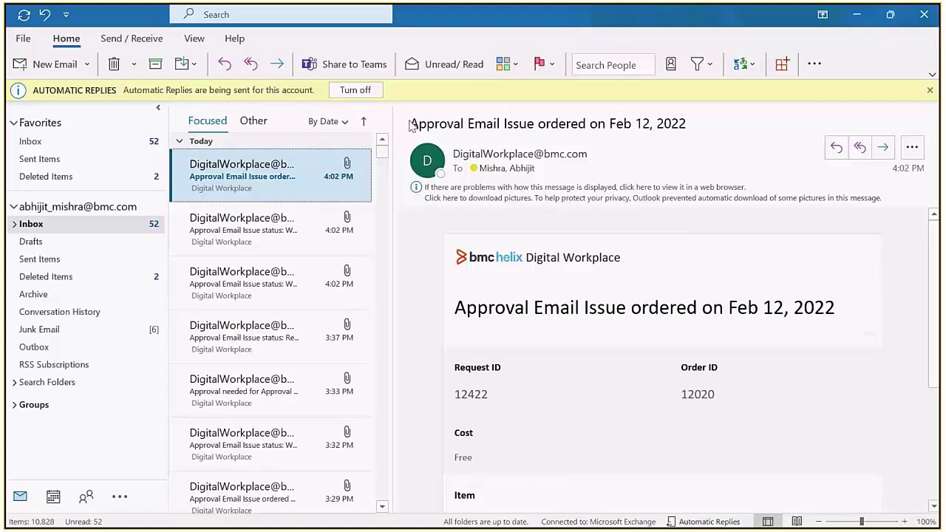
drag(411, 126, 680, 152)
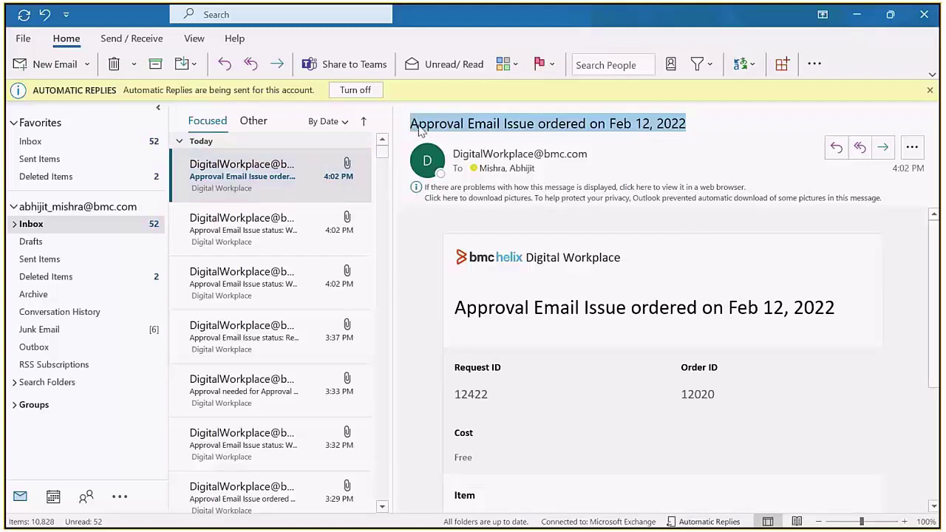
click(419, 127)
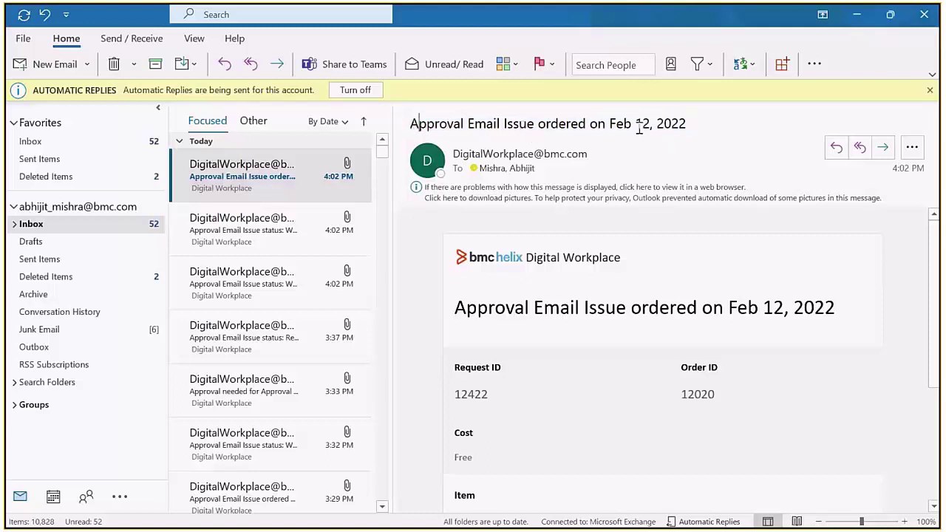
click(249, 191)
key(super)
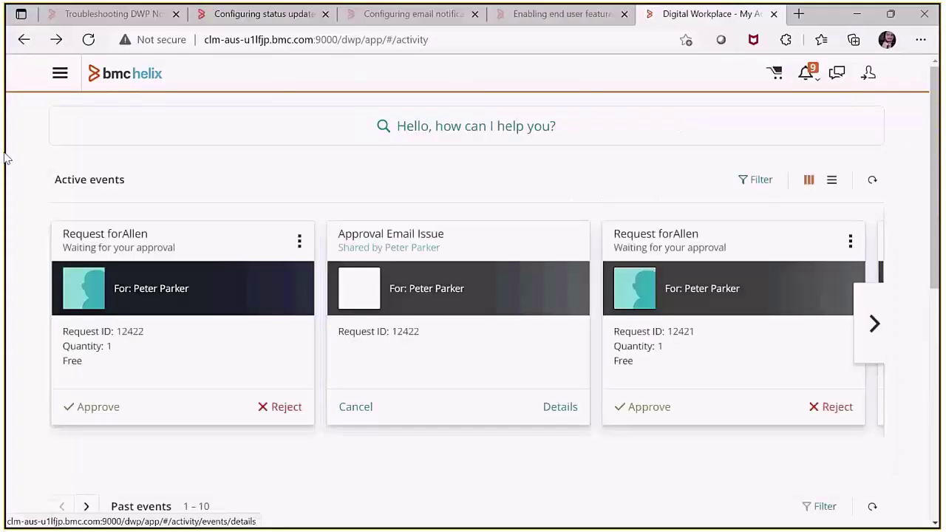
- Check request 12422's details from My Activity, then return to the list
click(107, 245)
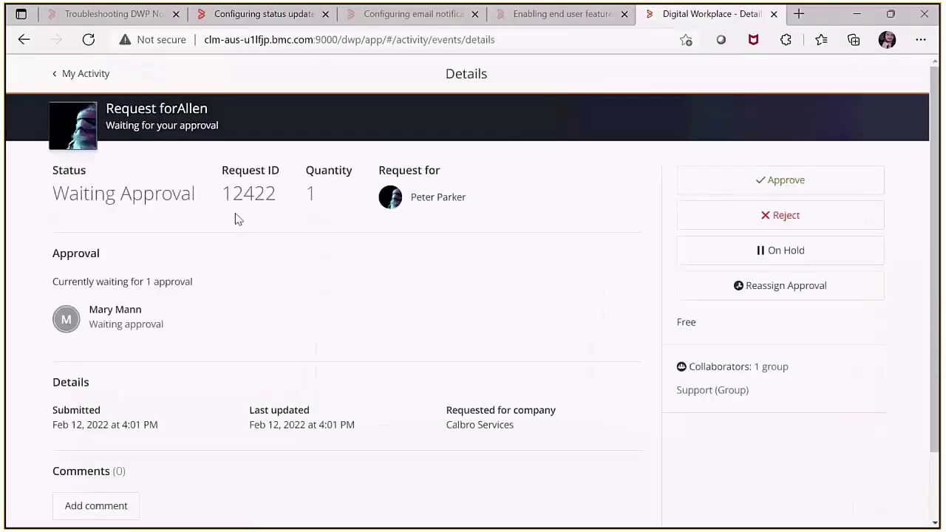
drag(224, 192, 277, 193)
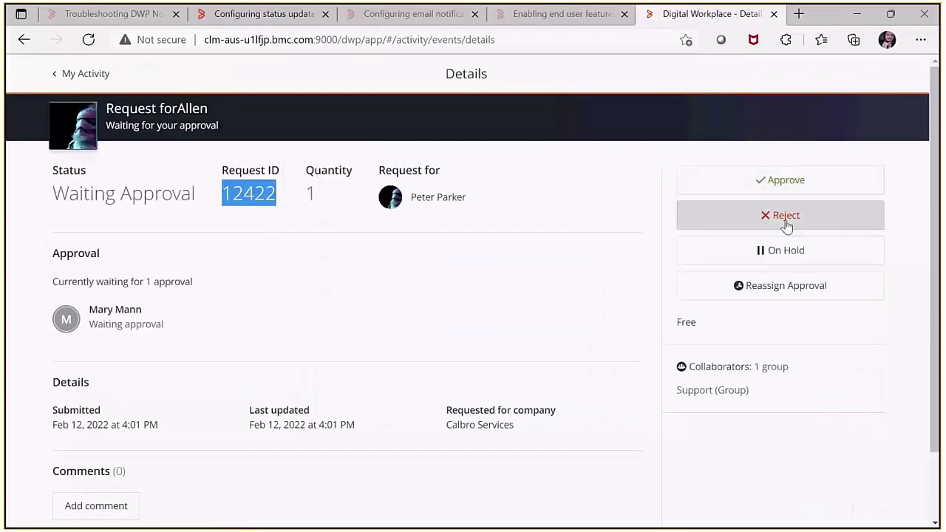
click(59, 74)
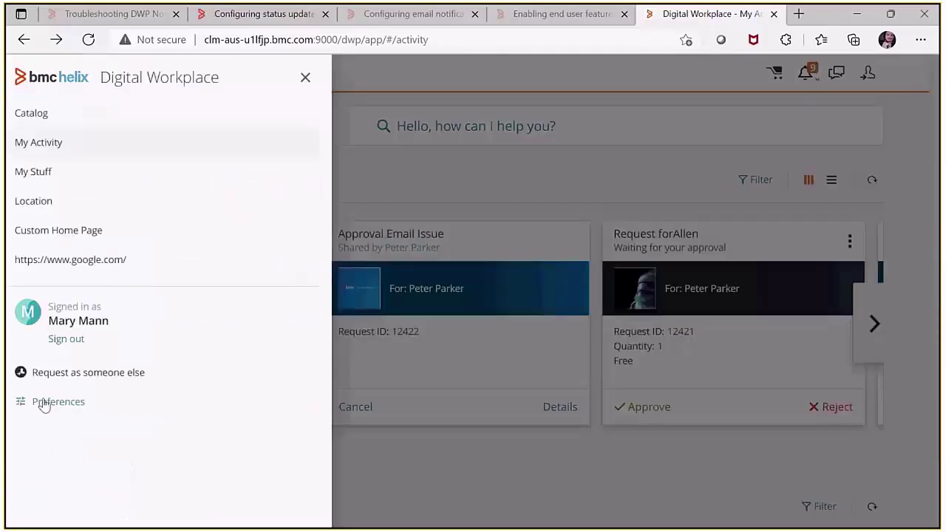
- Review the Approvals email notification types in Preferences and close without changes
click(42, 401)
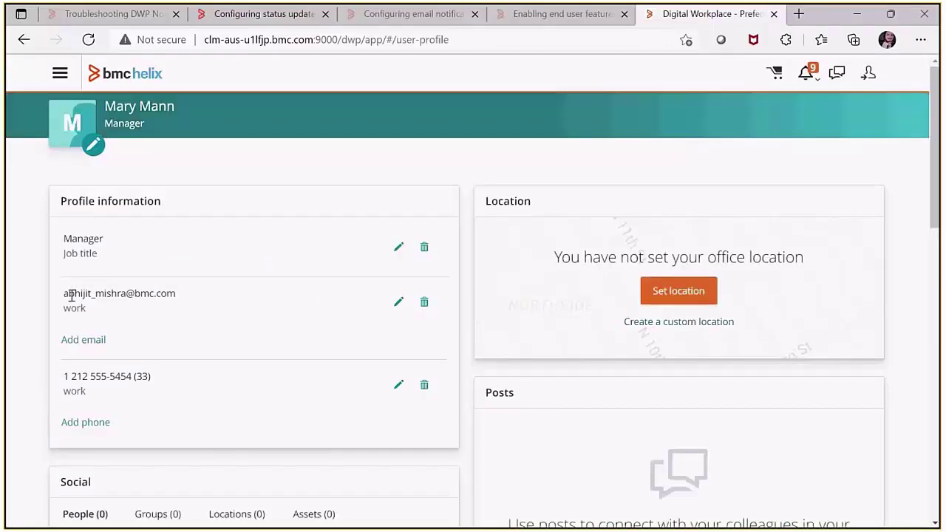
triple_click(65, 293)
scroll(7, 325, down, 9)
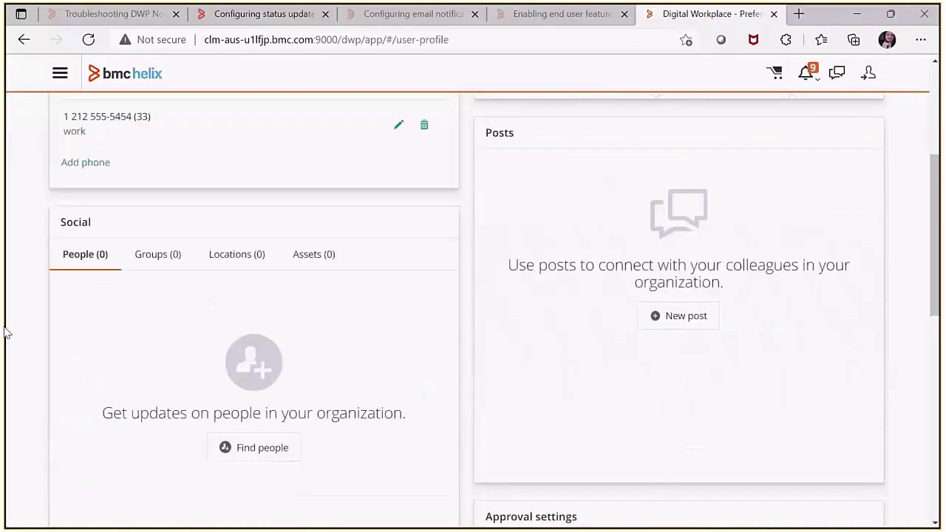
scroll(59, 253, down, 1)
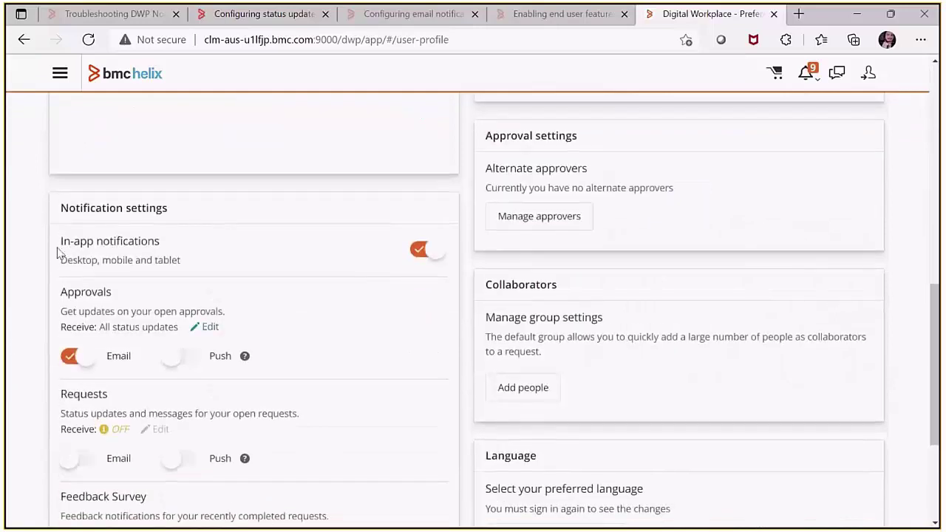
double_click(66, 294)
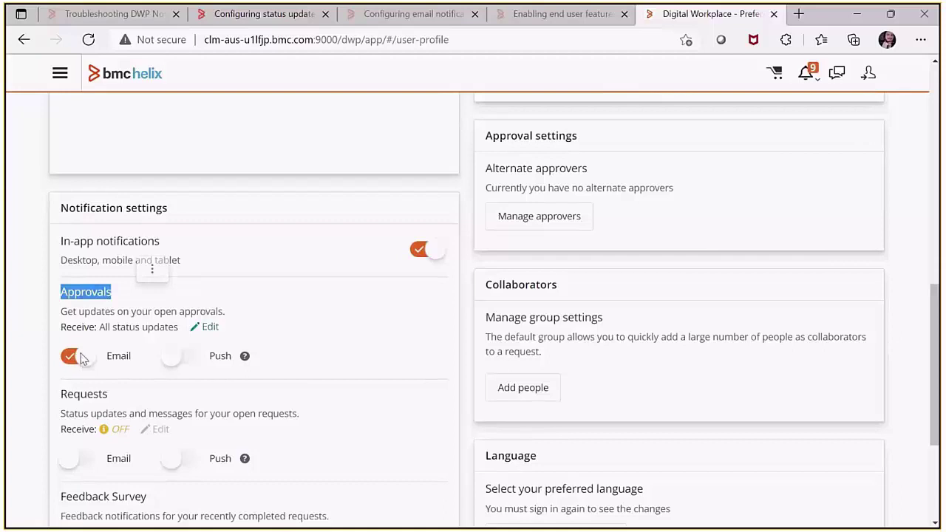
click(210, 327)
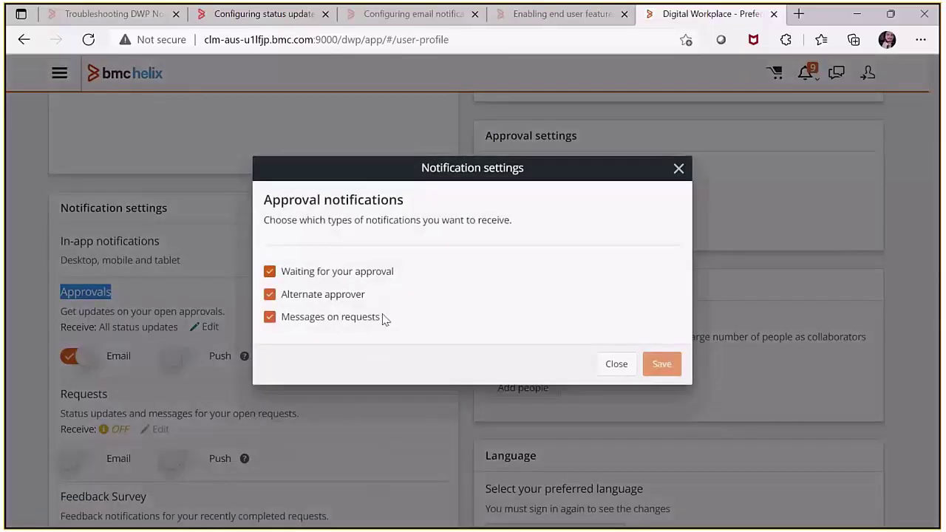
click(615, 365)
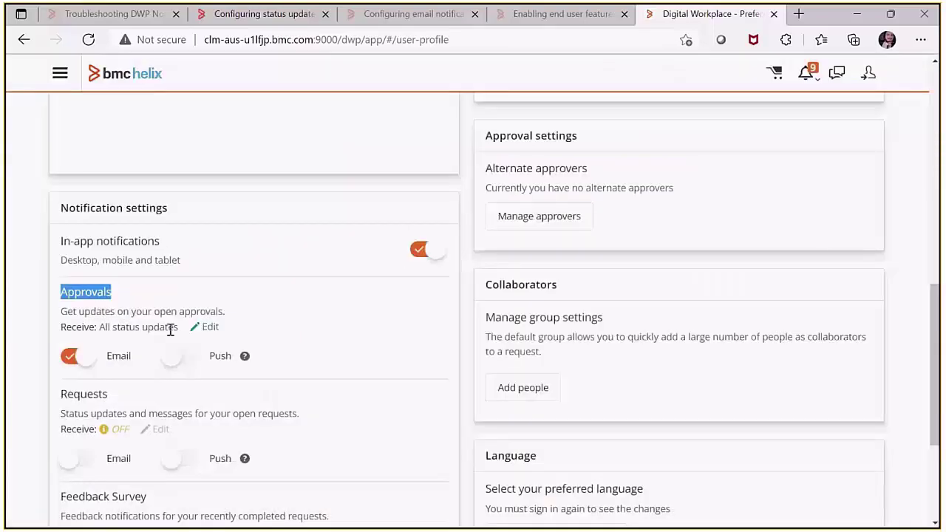
key(alt+Tab)
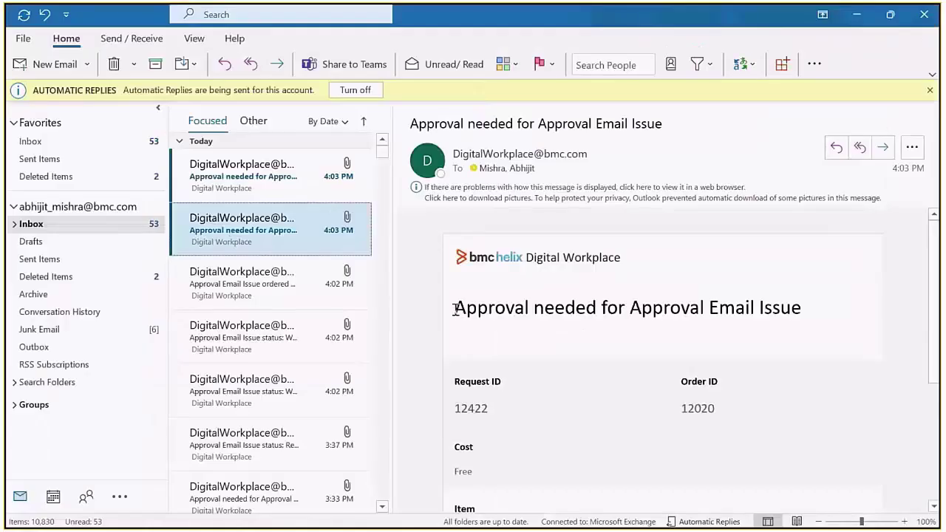
- Read the second 4:03 PM 'Approval needed' email and note request ID 12422
drag(453, 309, 815, 312)
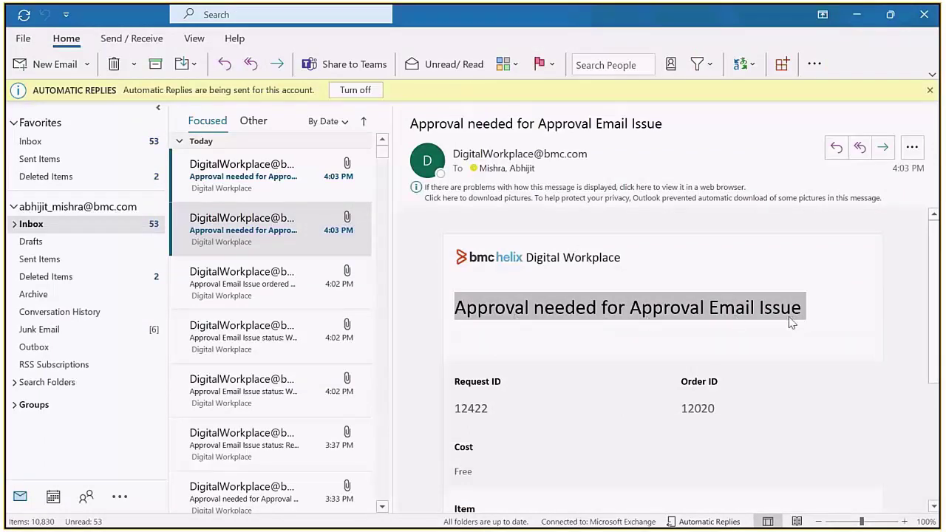
click(254, 238)
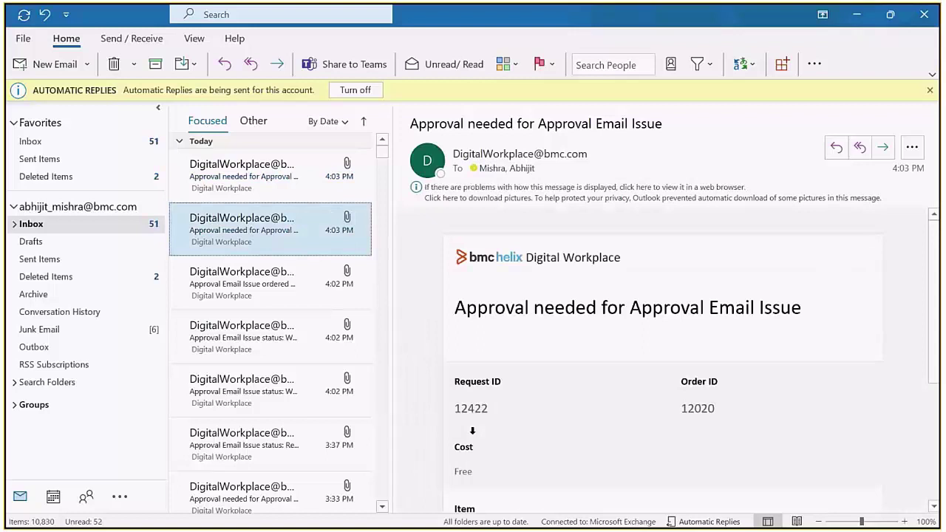
double_click(477, 413)
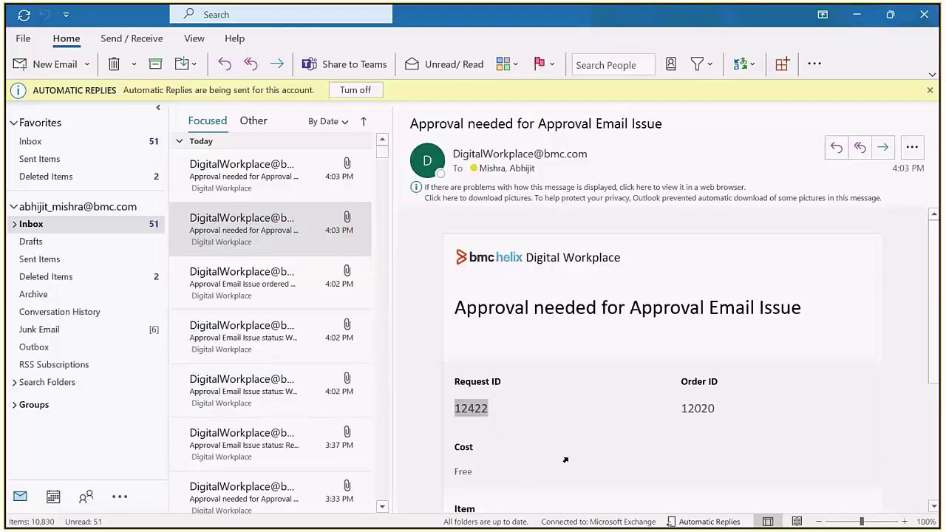
key(super)
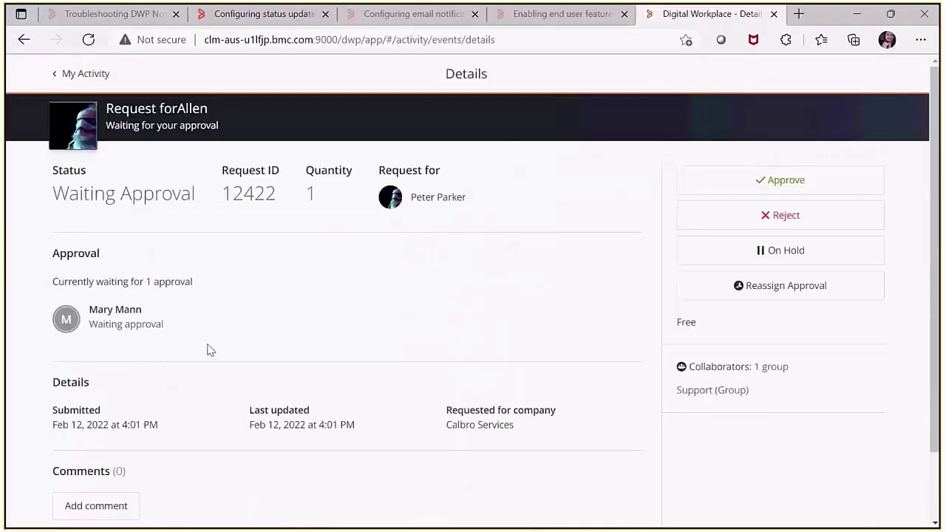
- Approve request 12422 from its Details page
click(761, 181)
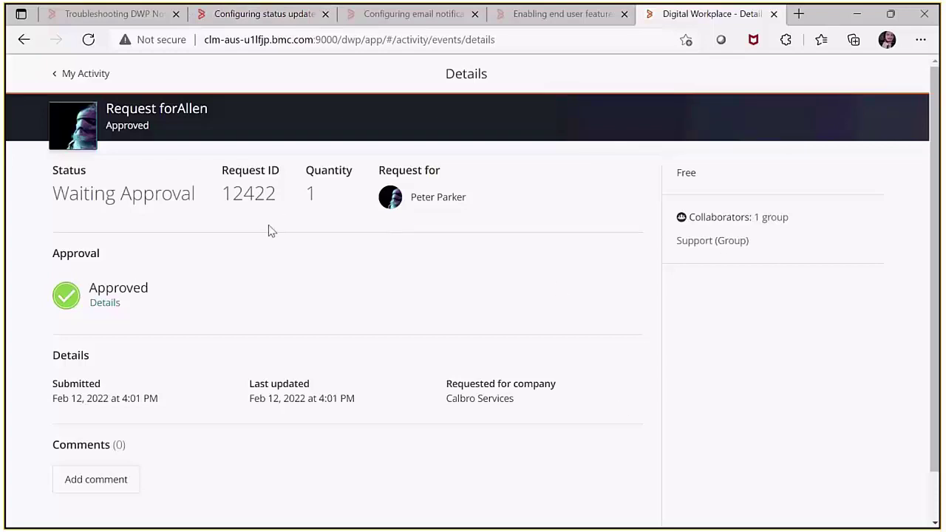
key(super)
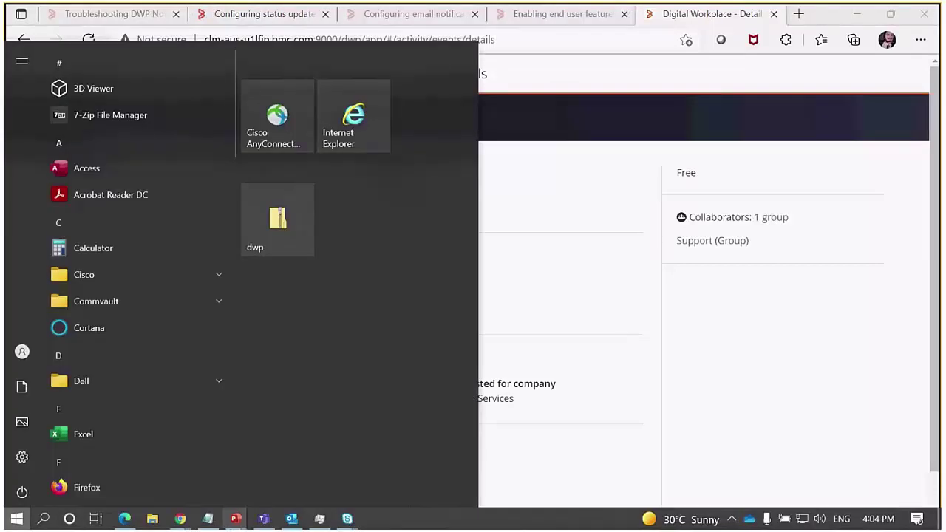
- Open the Approval Email Issue request from My Activity and confirm its status is Fault
mouse_move(179, 518)
click(121, 445)
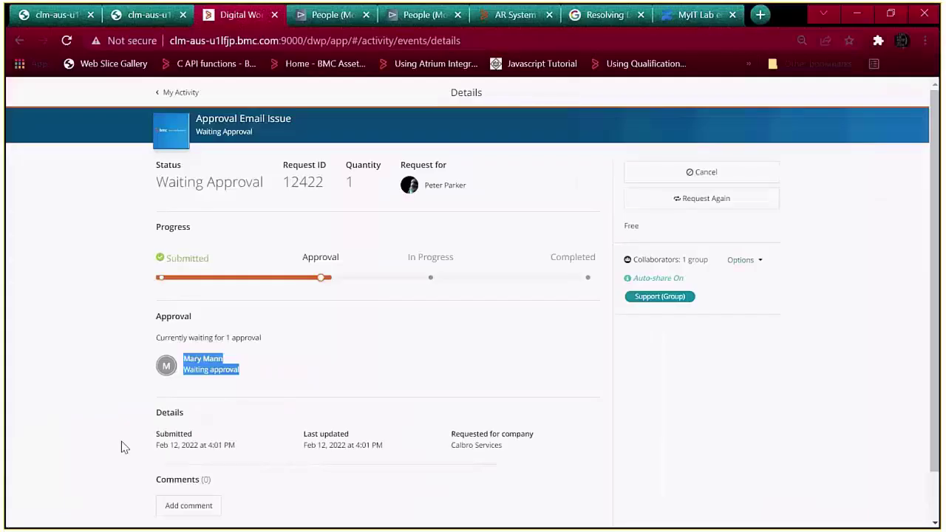
click(177, 98)
click(219, 452)
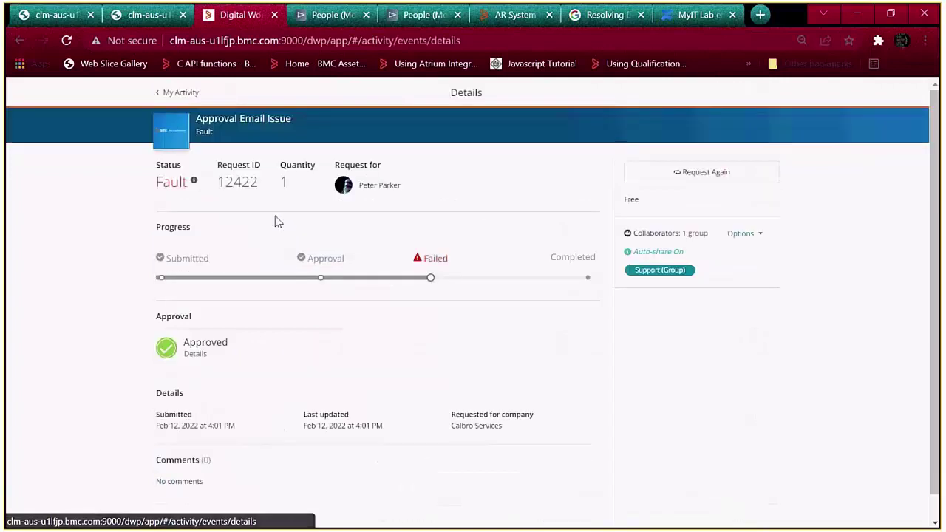
drag(226, 183, 420, 270)
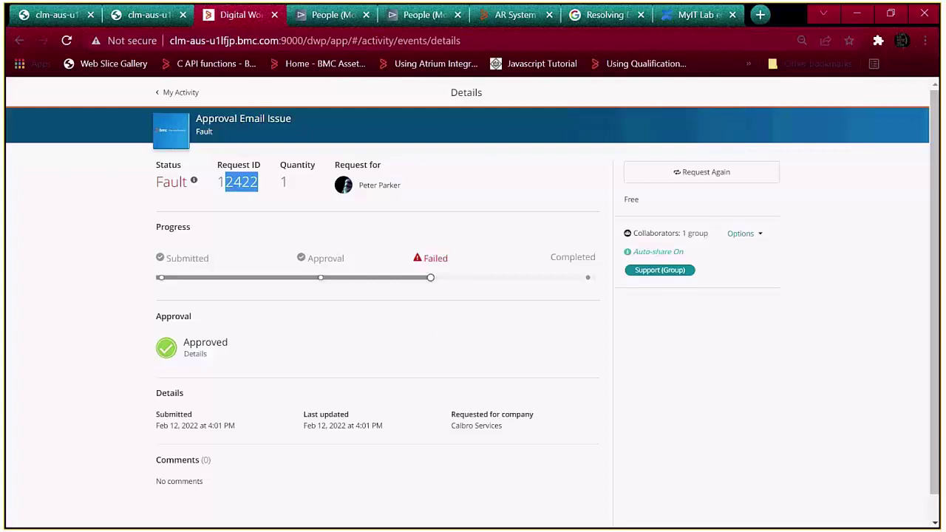
- In Outlook, open the newest 4:07 PM 'Approval Email Issue status: Fault' notification email
key(super)
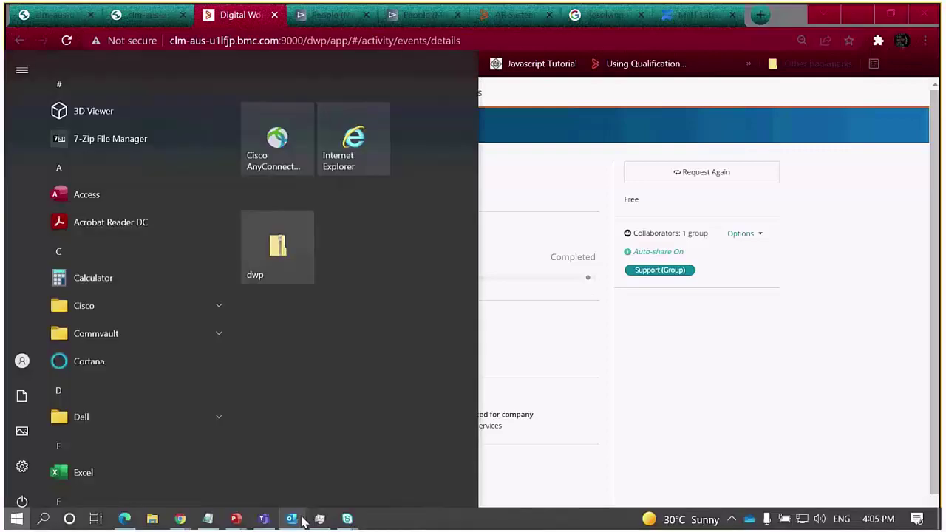
click(297, 517)
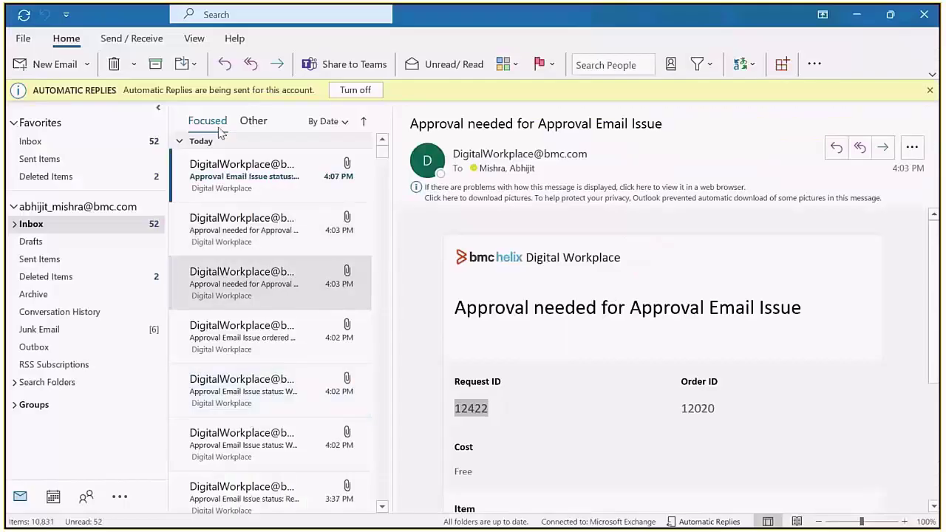
click(223, 185)
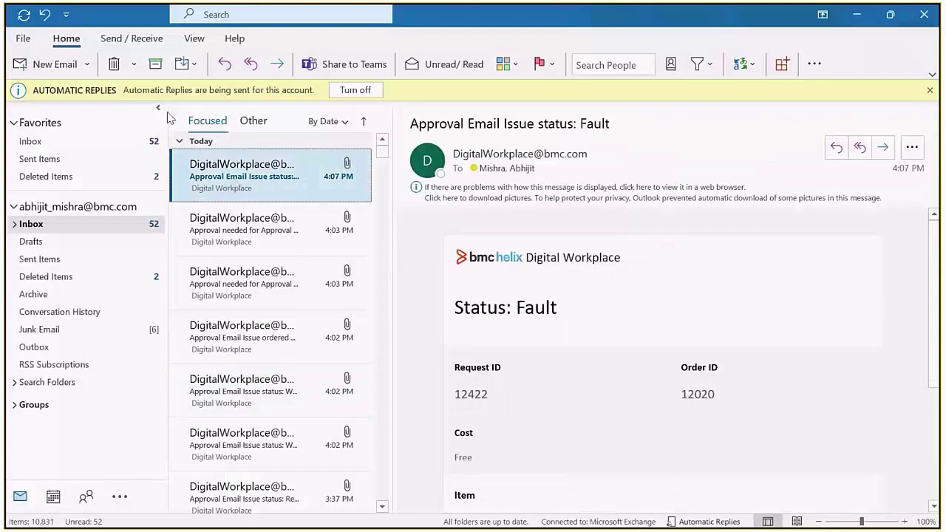
double_click(592, 123)
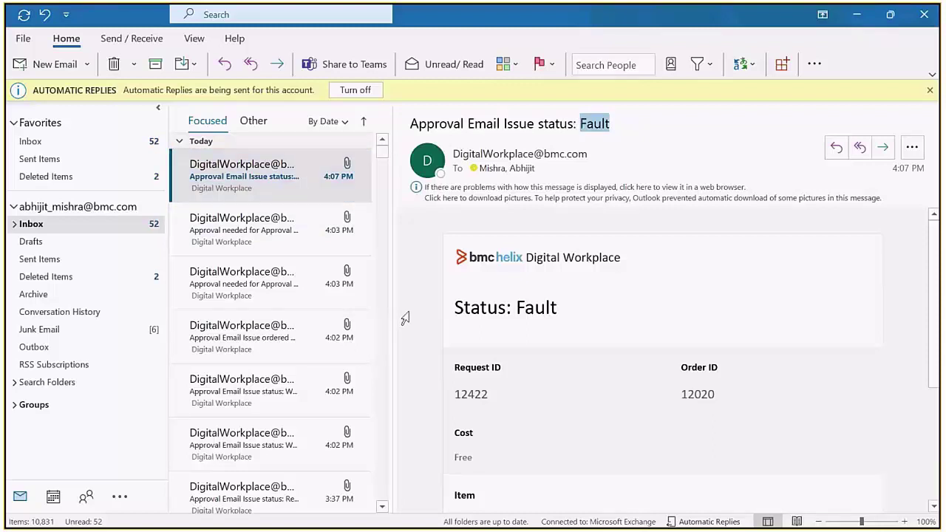